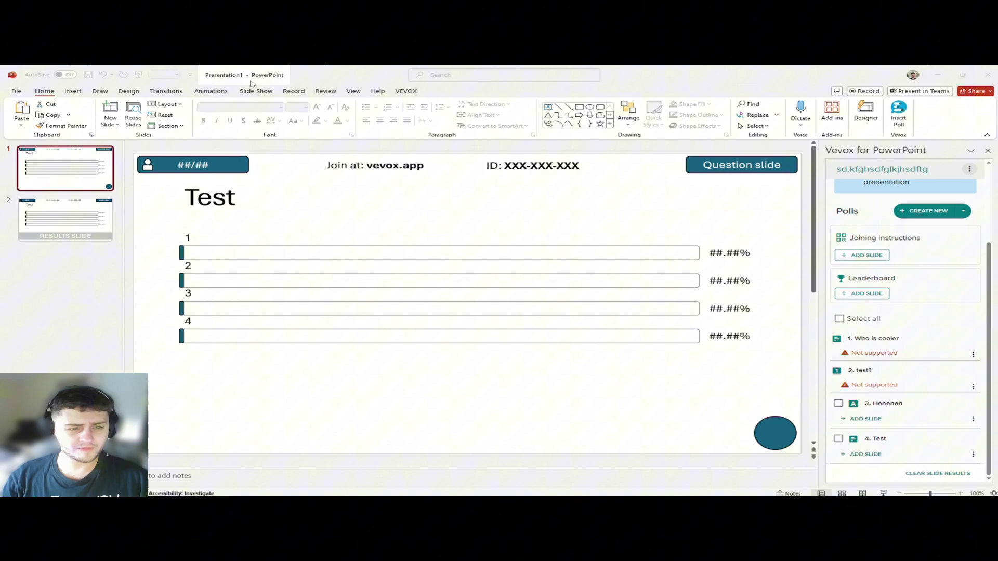
Select the option-1 bar, both header boxes and the teal circle in turn, ending on the option-1 bar
{"action": "left_click", "coordinate": [183, 254]}
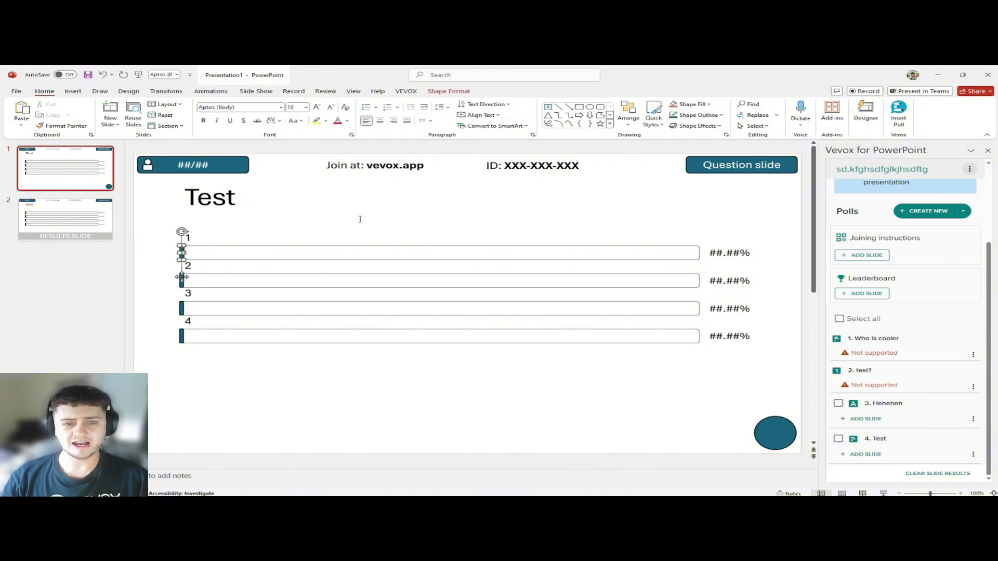
{"action": "left_click", "coordinate": [222, 166]}
{"action": "left_click", "coordinate": [698, 172]}
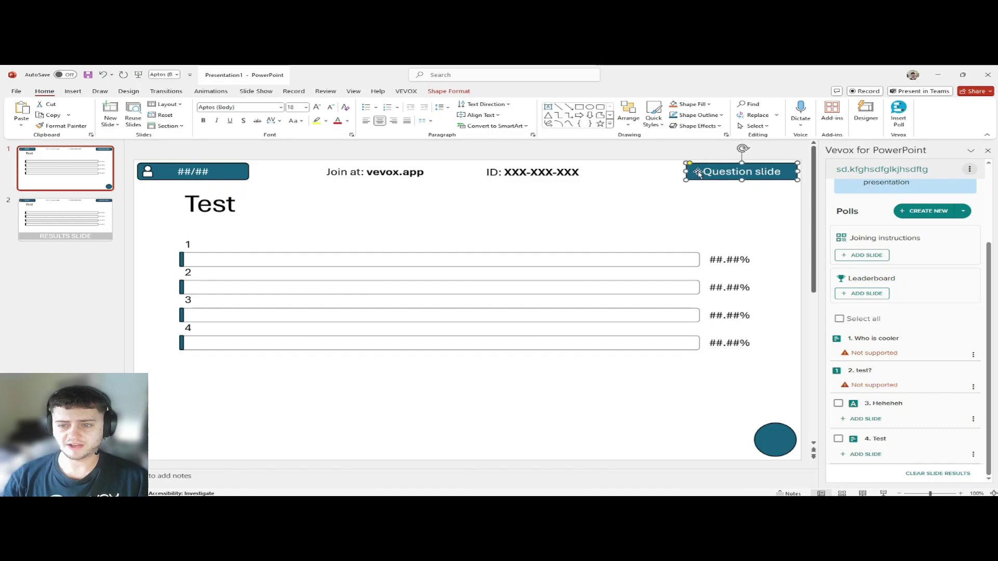
{"action": "left_click", "coordinate": [779, 435]}
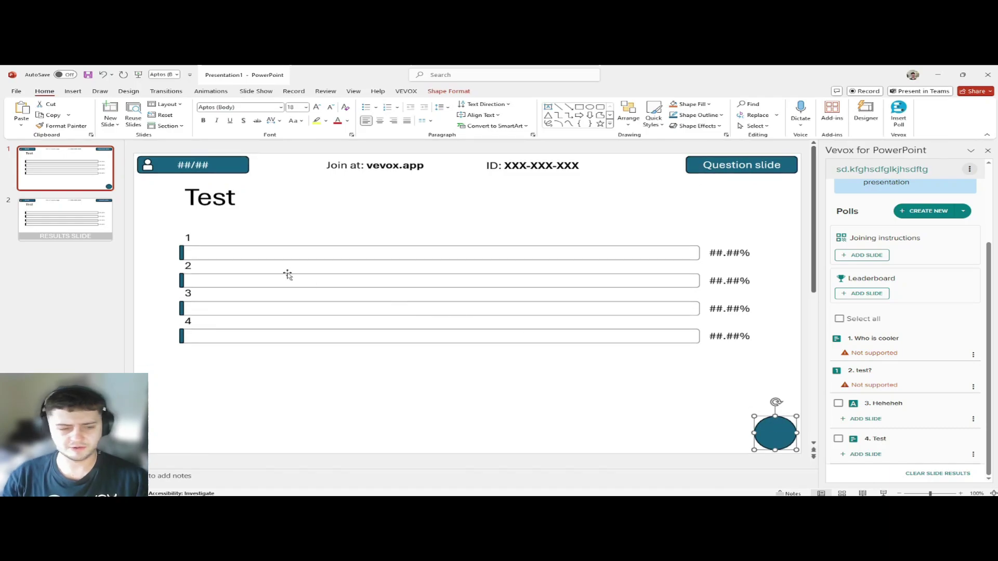
{"action": "left_click", "coordinate": [182, 252]}
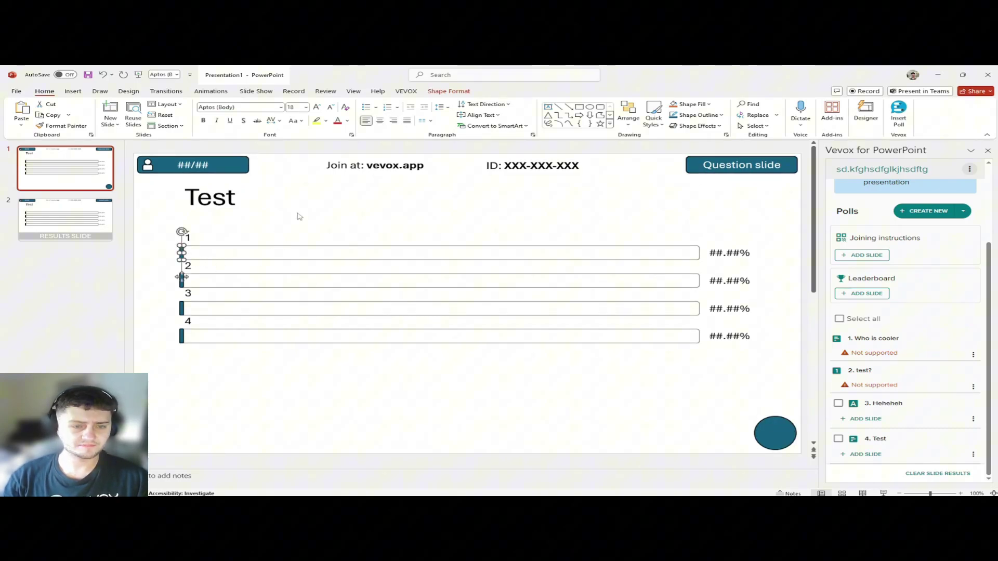
Give the option-1 bar a green shape style
{"action": "left_click", "coordinate": [437, 91]}
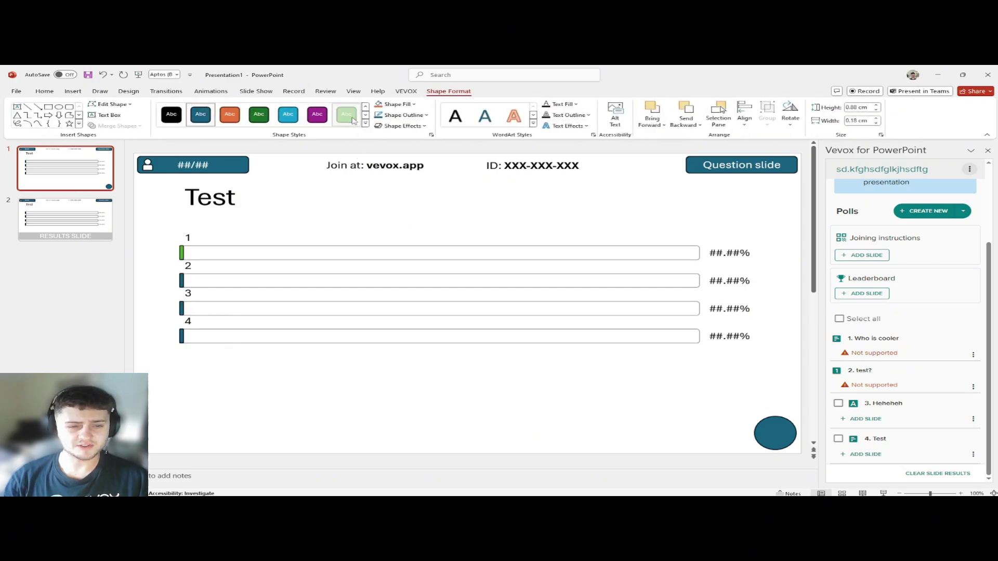
{"action": "left_click", "coordinate": [346, 115]}
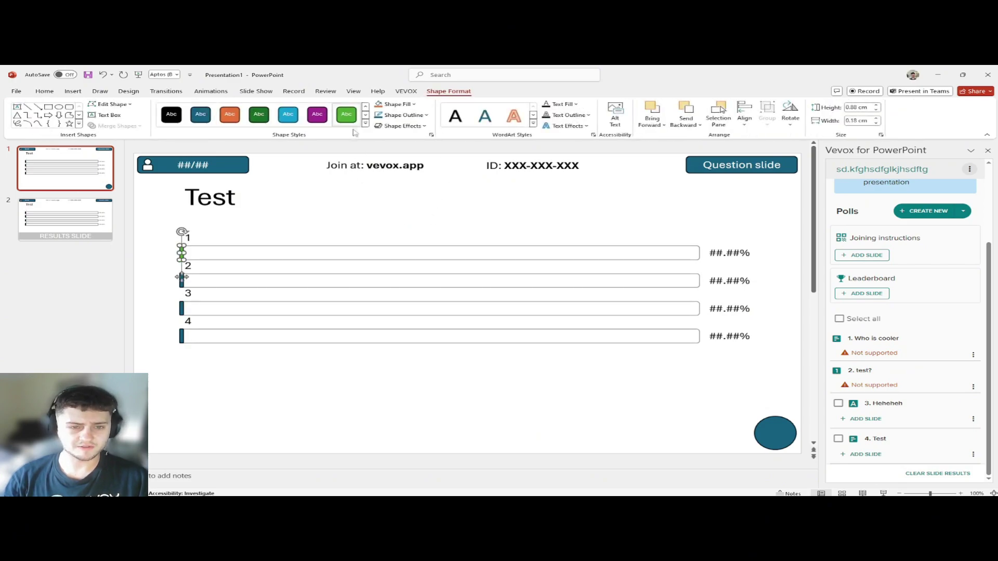
{"action": "left_click", "coordinate": [377, 214]}
Make the green option-1 bar's style the default for new shapes
{"action": "left_click", "coordinate": [185, 251]}
{"action": "right_click", "coordinate": [183, 234]}
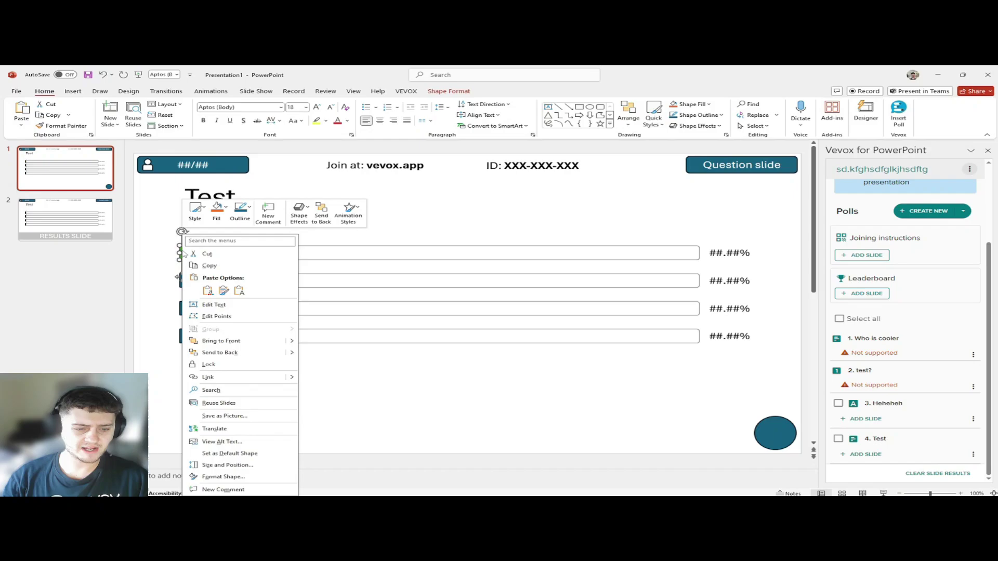
{"action": "left_click", "coordinate": [222, 455]}
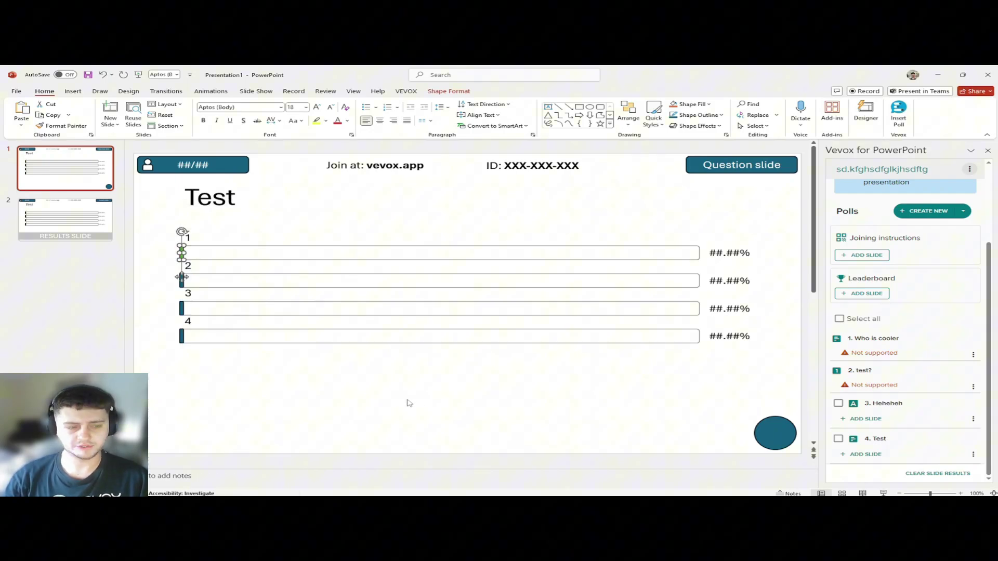
{"action": "left_click", "coordinate": [381, 217]}
Delete both poll slides, restore them, and return to slide 1
{"action": "left_click", "coordinate": [80, 178]}
{"action": "key", "text": "Delete"}
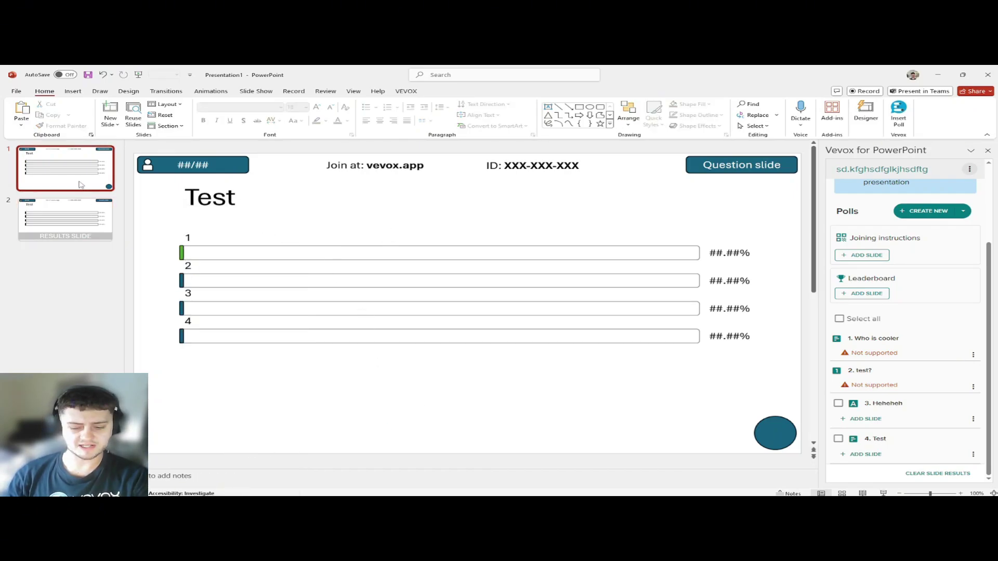
{"action": "key", "text": "Delete"}
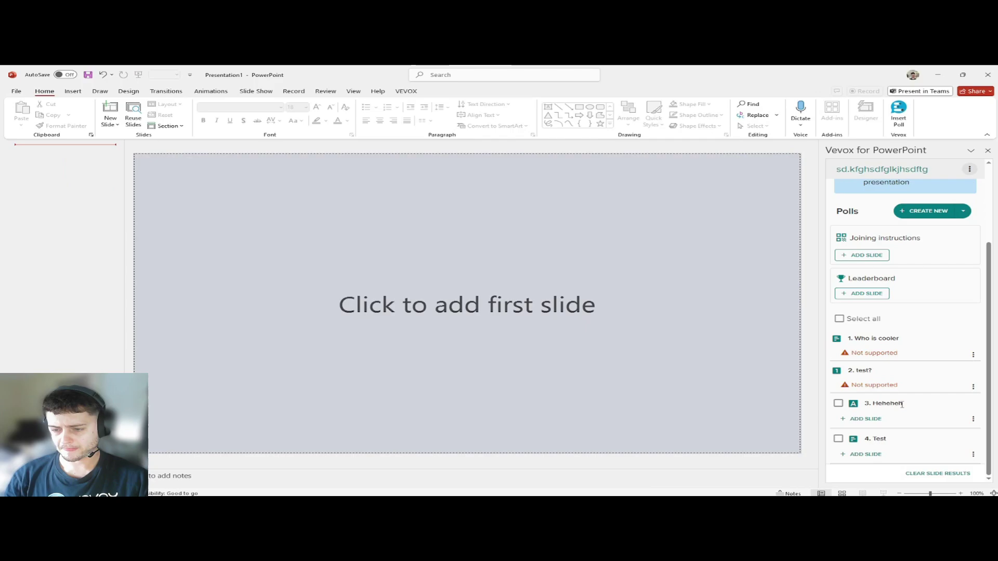
{"action": "left_click", "coordinate": [862, 454]}
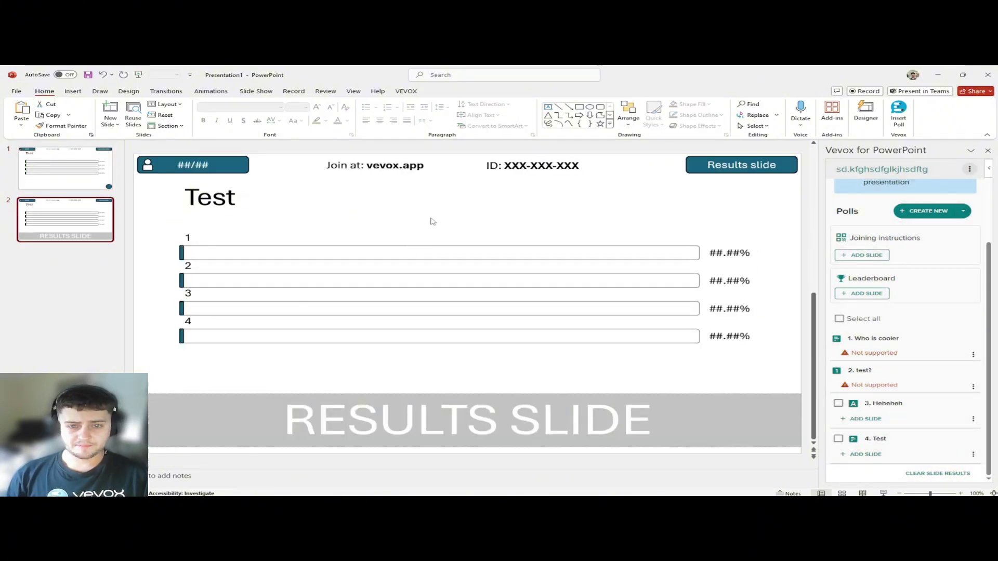
{"action": "left_click", "coordinate": [80, 175]}
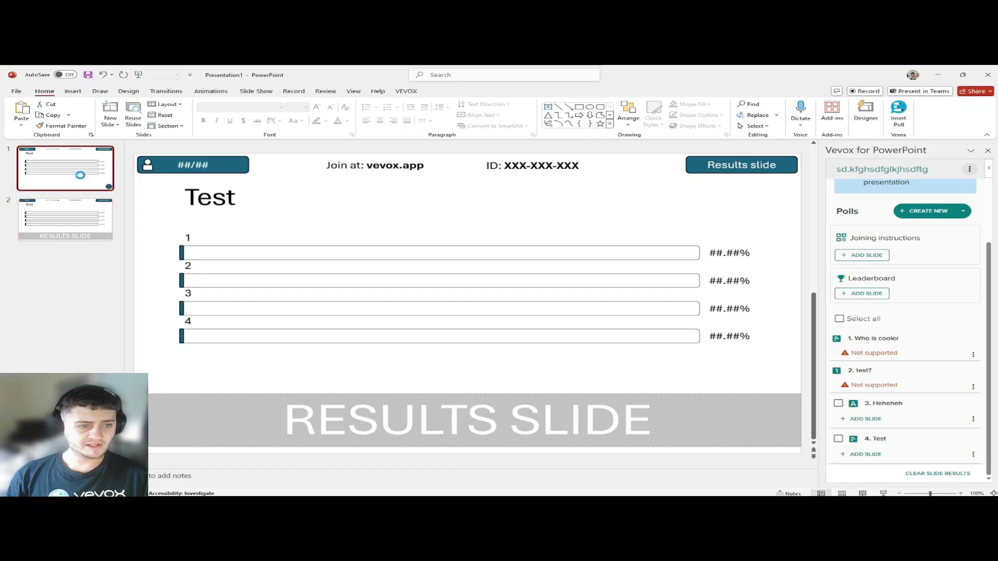
In Slide Master, save custom theme colours 'Custom 11' with yellow Accent 1
{"action": "left_click", "coordinate": [354, 94]}
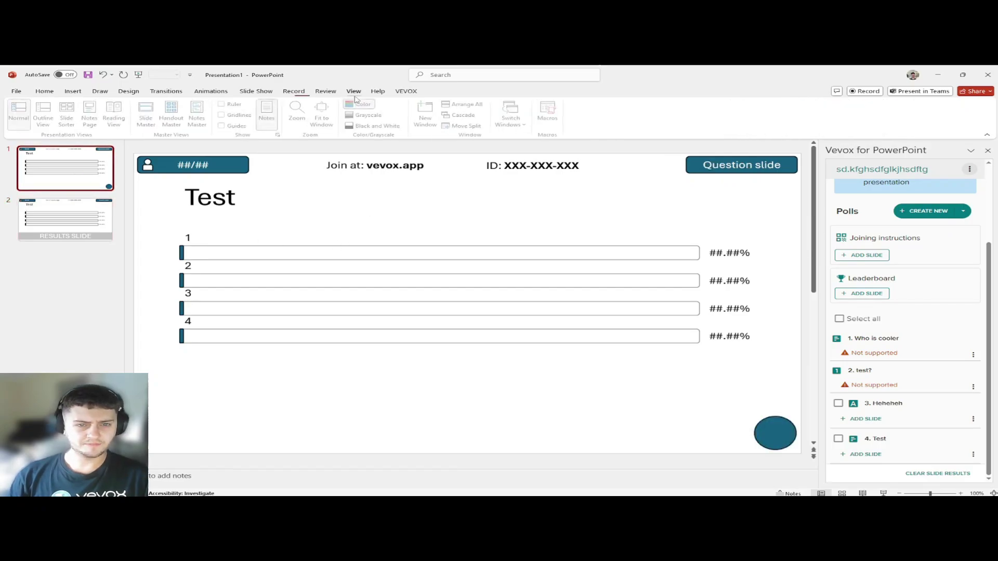
{"action": "left_click", "coordinate": [154, 122]}
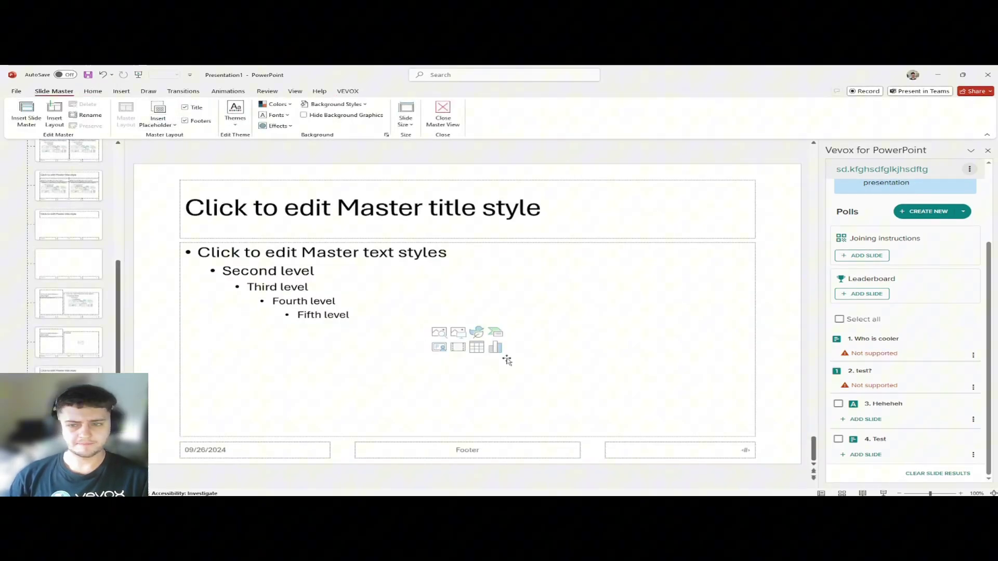
{"action": "left_click", "coordinate": [276, 103]}
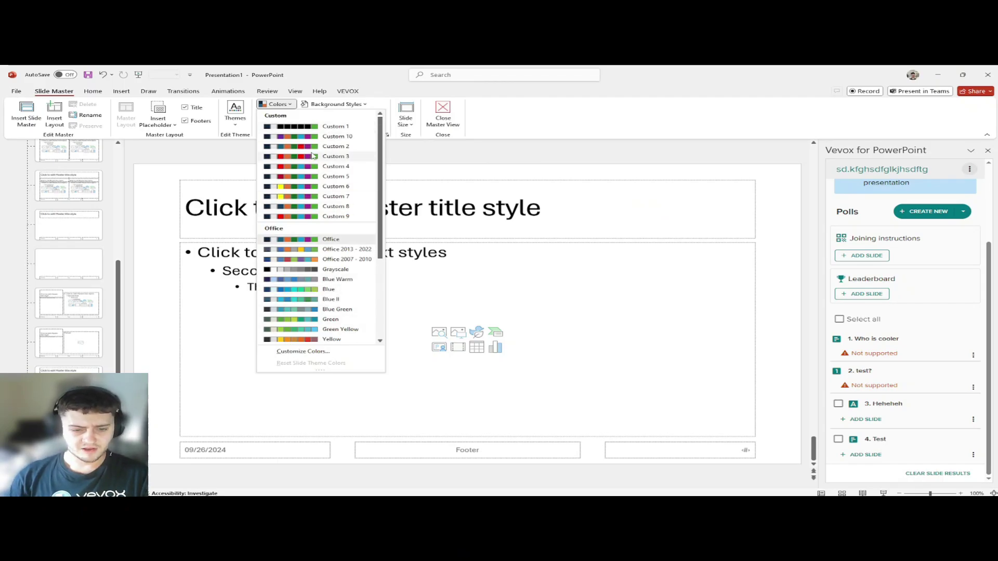
{"action": "left_click", "coordinate": [332, 352]}
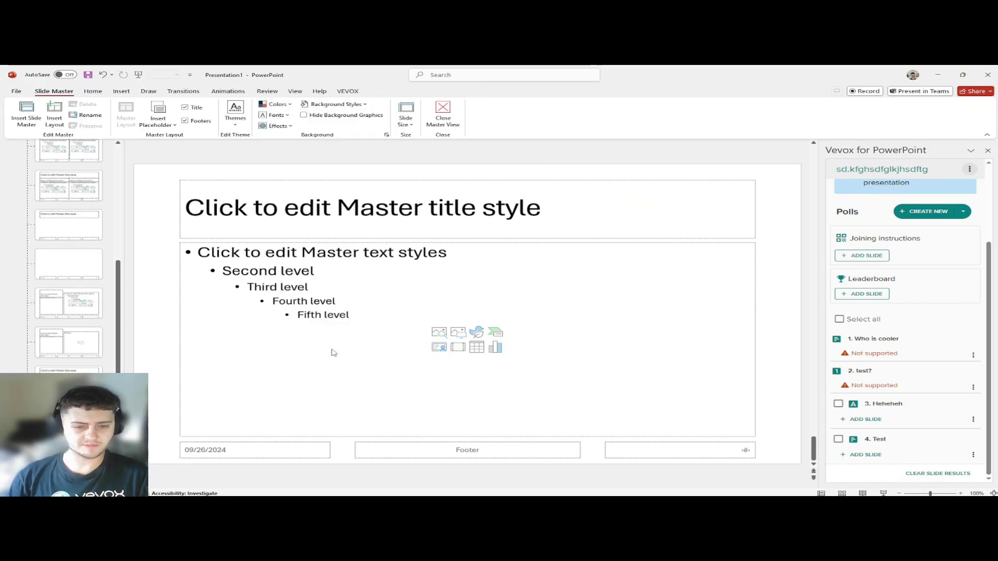
{"action": "left_click", "coordinate": [483, 261]}
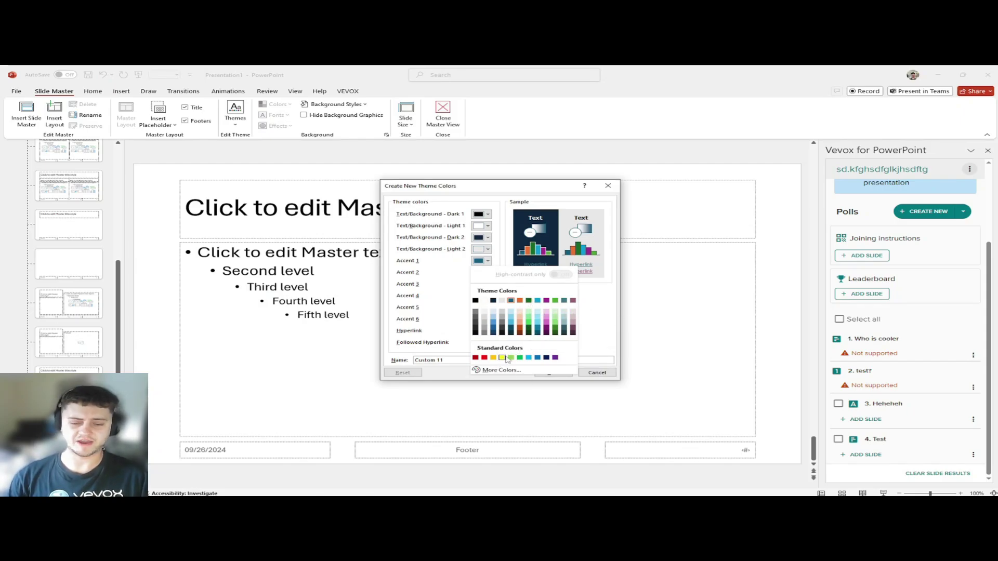
{"action": "left_click", "coordinate": [503, 358]}
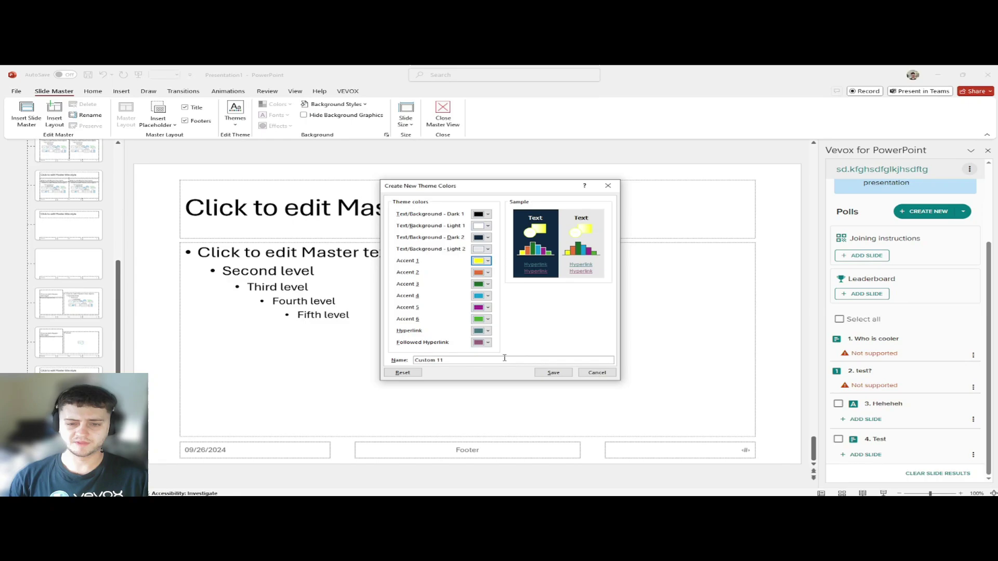
{"action": "left_click", "coordinate": [554, 373]}
Leave the slide master and check slides 2 and 1 for yellow bars, boxes and circle
{"action": "left_click", "coordinate": [442, 115]}
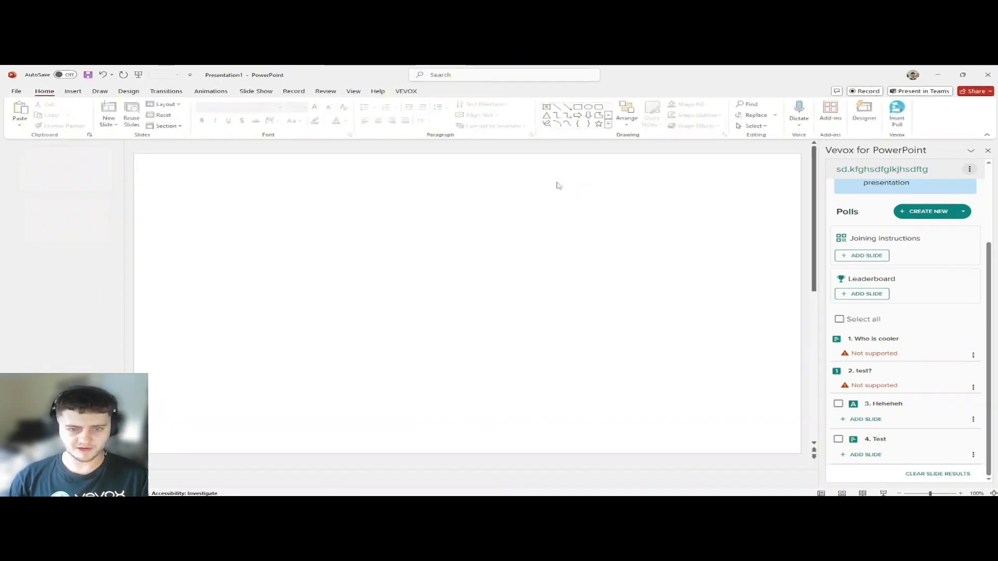
{"action": "left_click", "coordinate": [70, 226]}
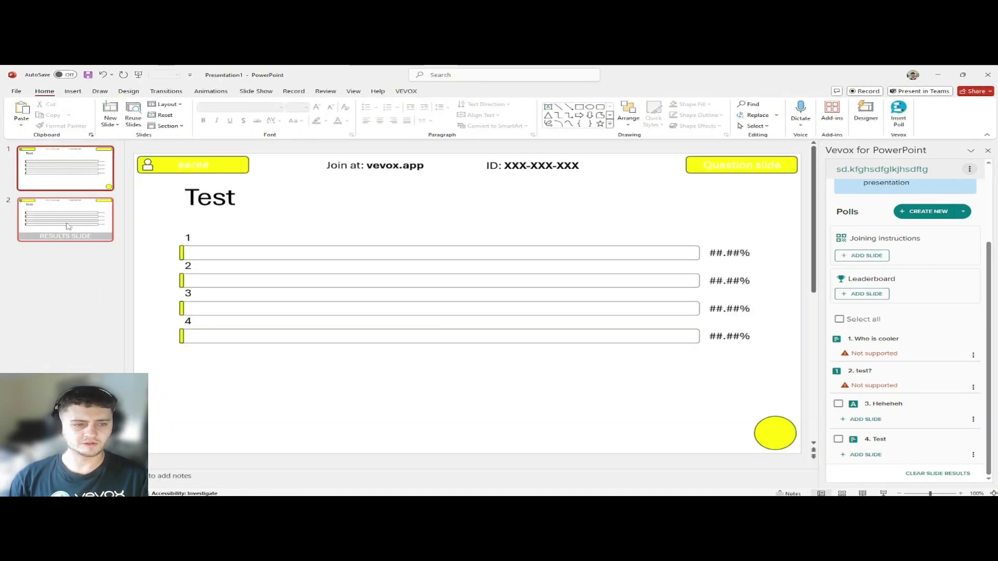
{"action": "left_click", "coordinate": [69, 187]}
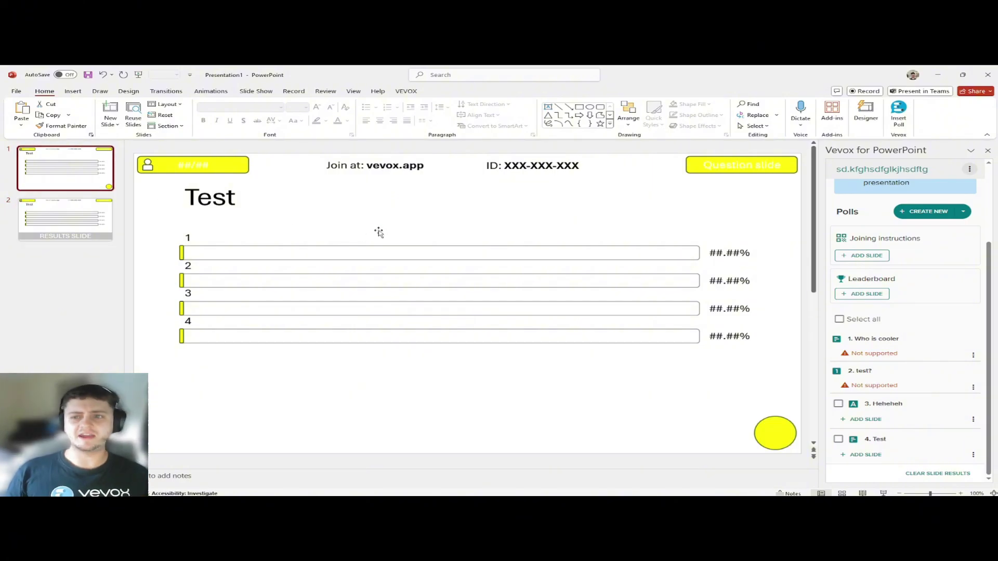